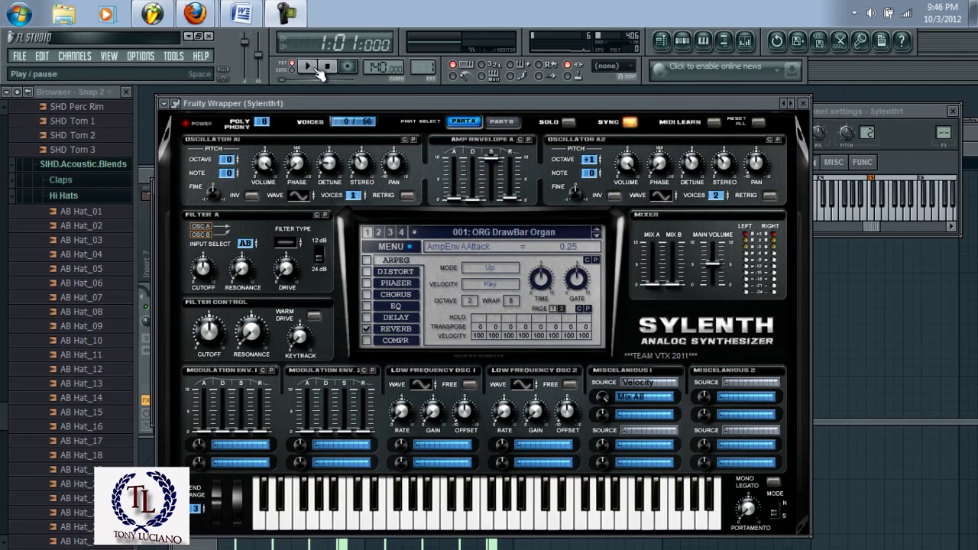
Step: Play and stop the 001: ORG DrawBar Organ preset, then bring up Sylenth1's preset menu
click(308, 67)
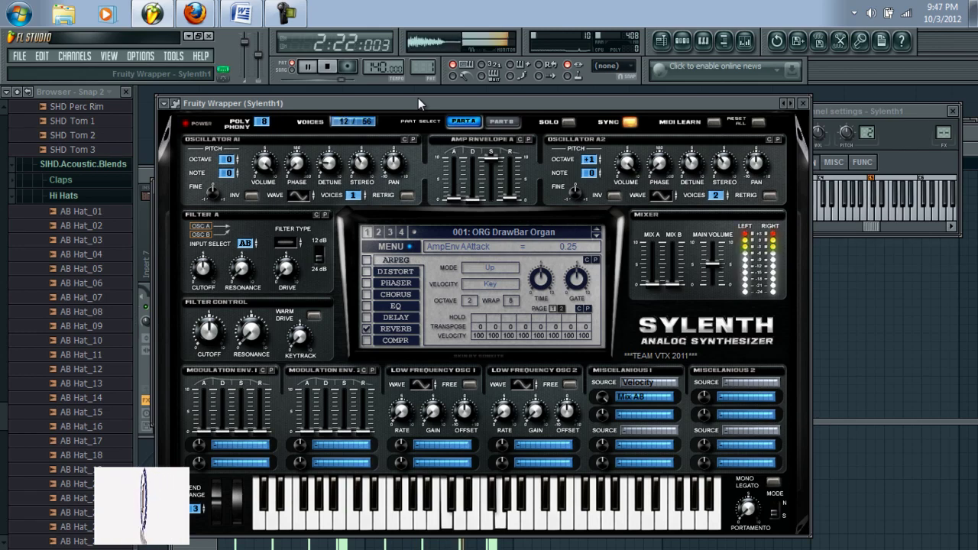
key(space)
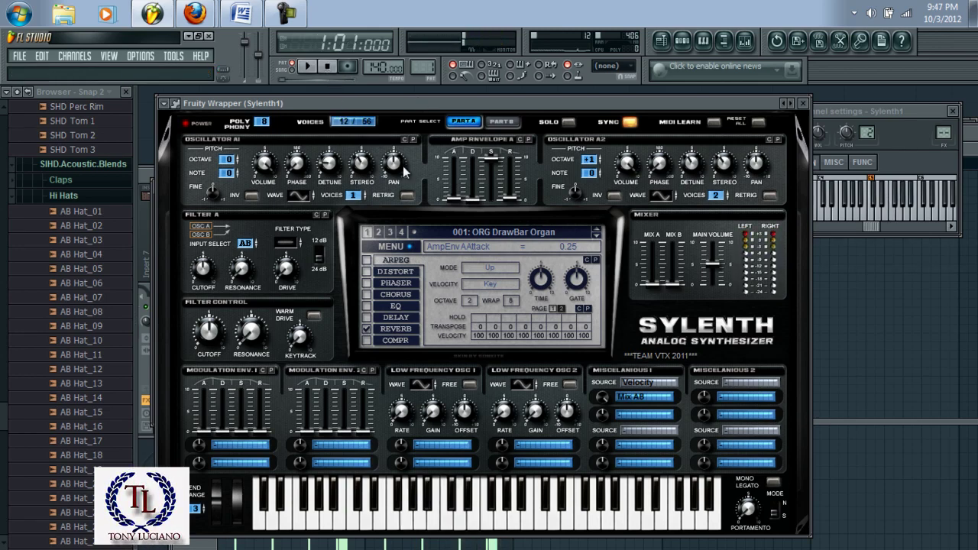
click(402, 246)
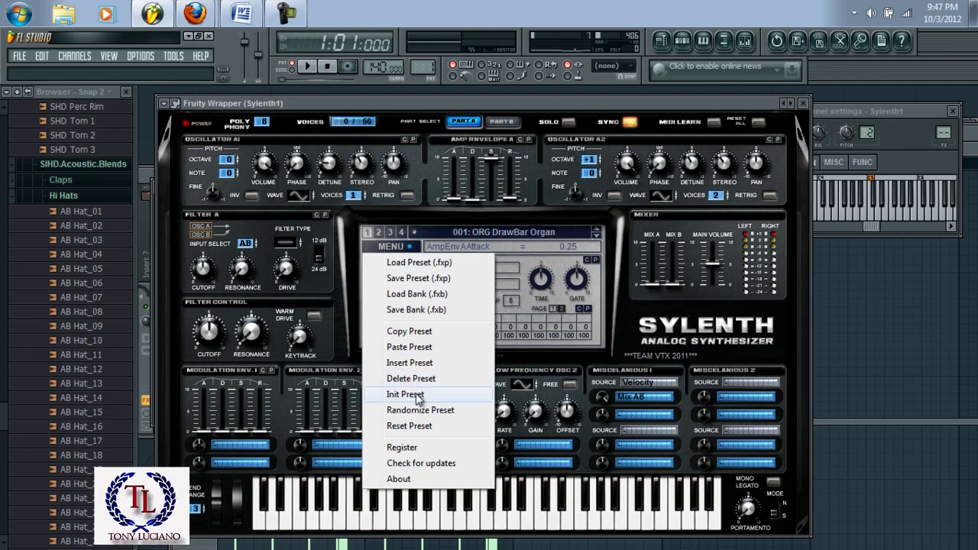
Step: Load the Init patch, set polyphony to 8, and make Osc A1 a sine with retrig off
click(405, 394)
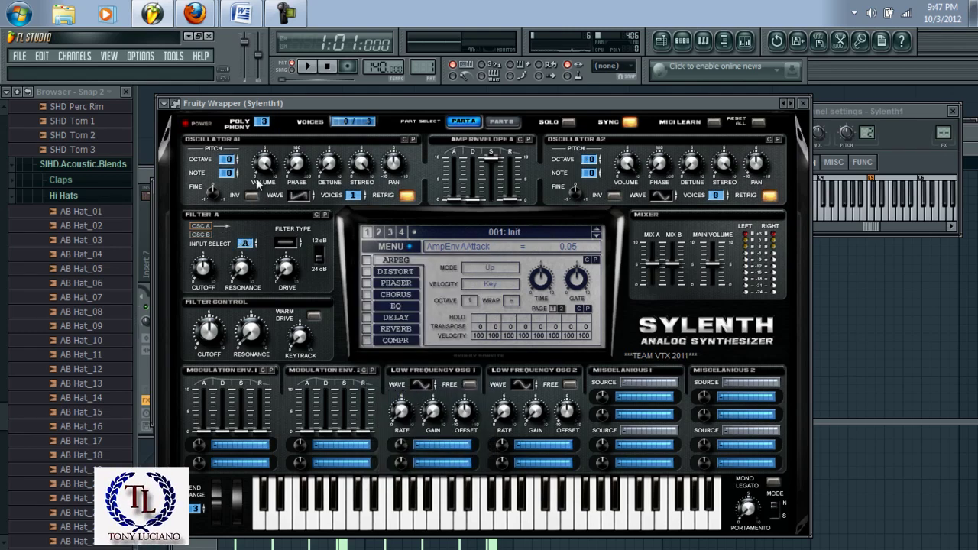
drag(262, 123, 268, 81)
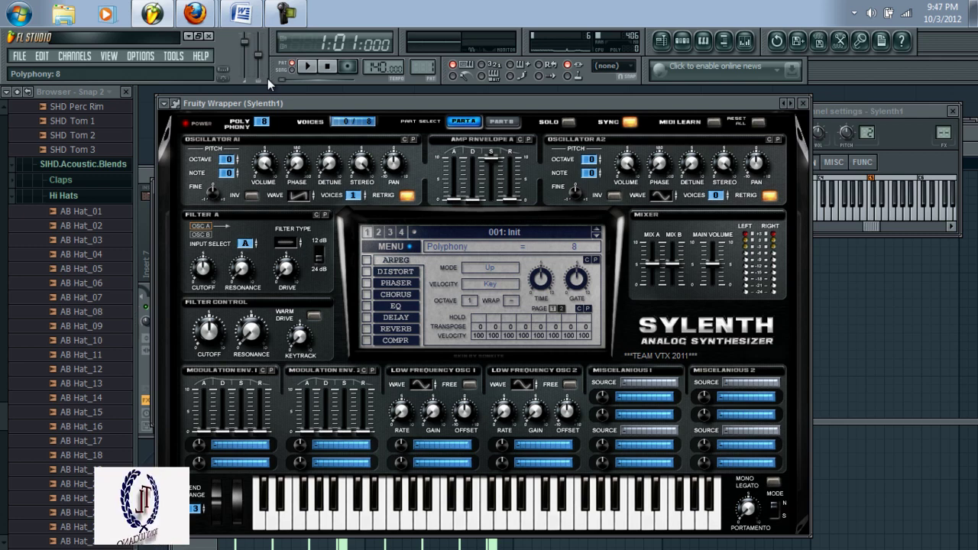
drag(298, 194, 300, 197)
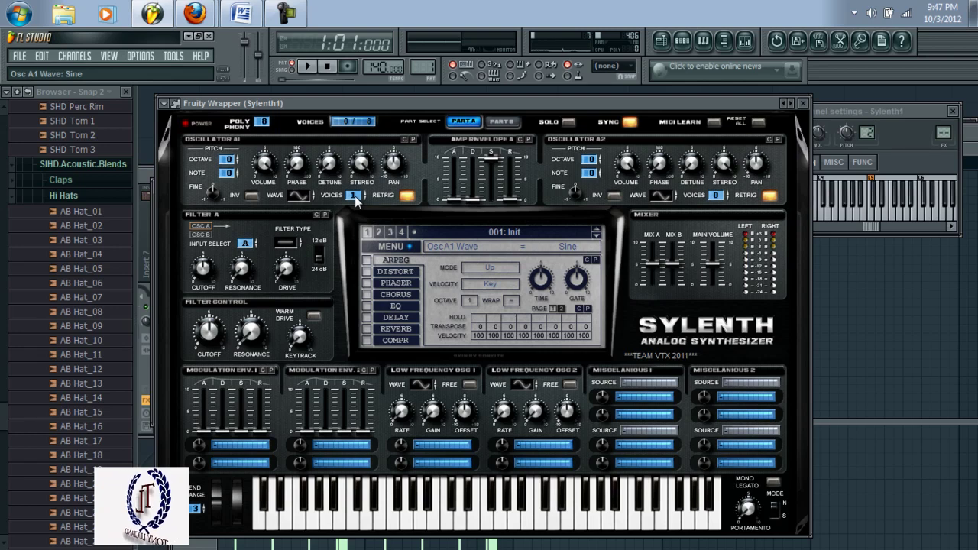
click(409, 197)
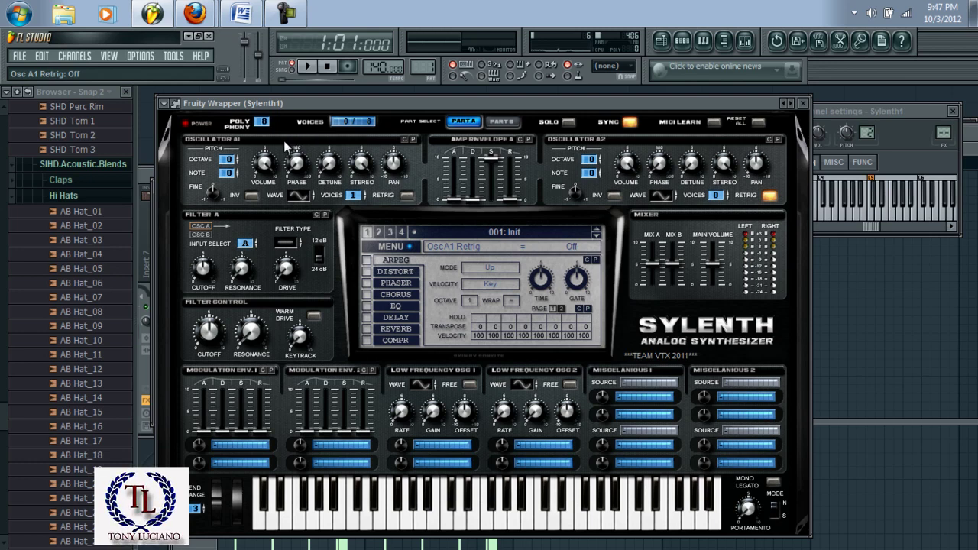
Step: Set Osc A1 detune to 1.76 and stereo to 3.95, and Amp Envelope A attack to 0.28
mouse_move(330, 169)
drag(330, 169, 330, 143)
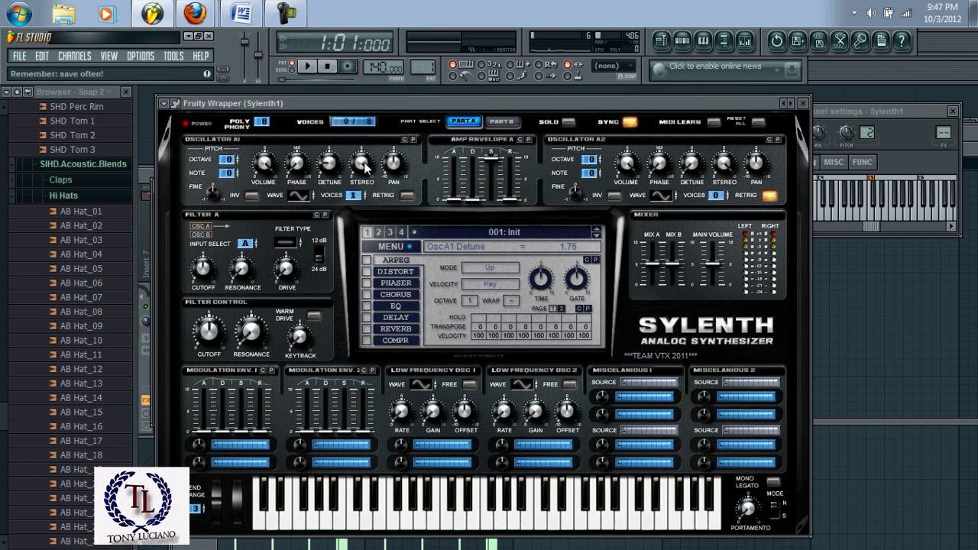
drag(366, 166, 393, 282)
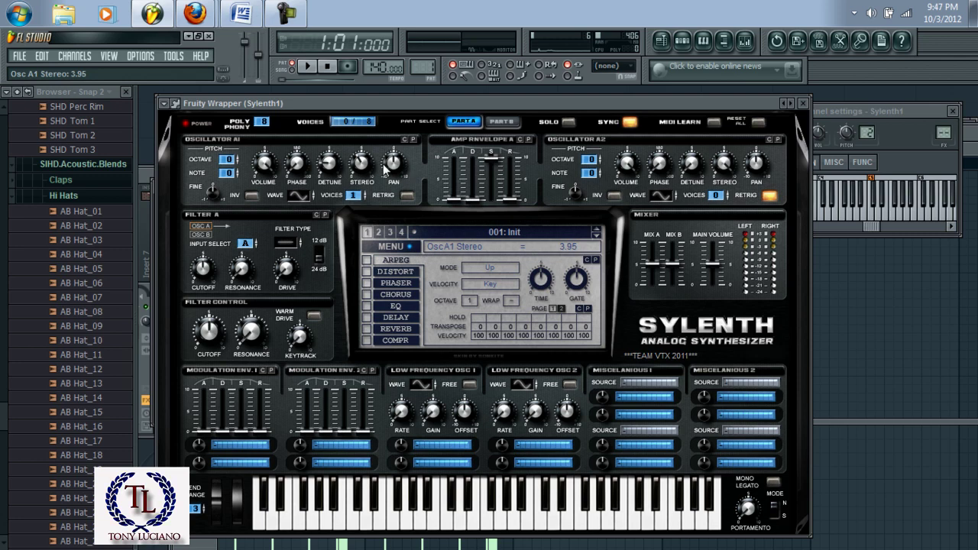
click(452, 197)
drag(453, 197, 456, 199)
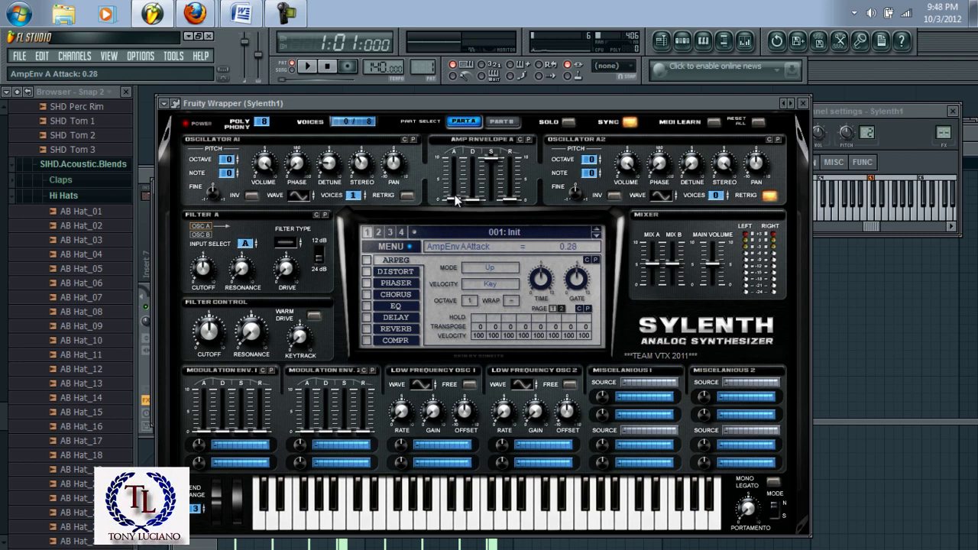
Step: Raise Amp Envelope A release to 0.44 and set Osc A2 octave to +1
click(512, 201)
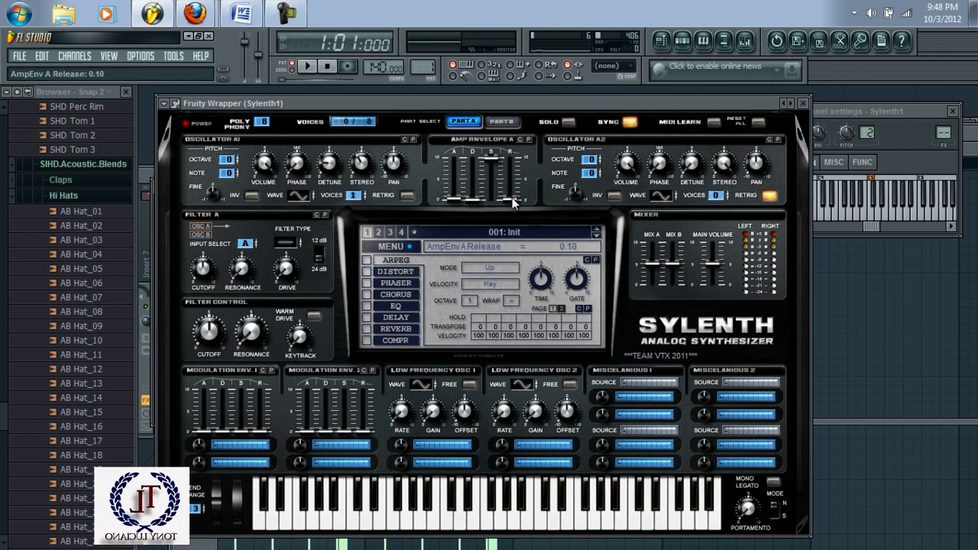
drag(512, 200, 512, 199)
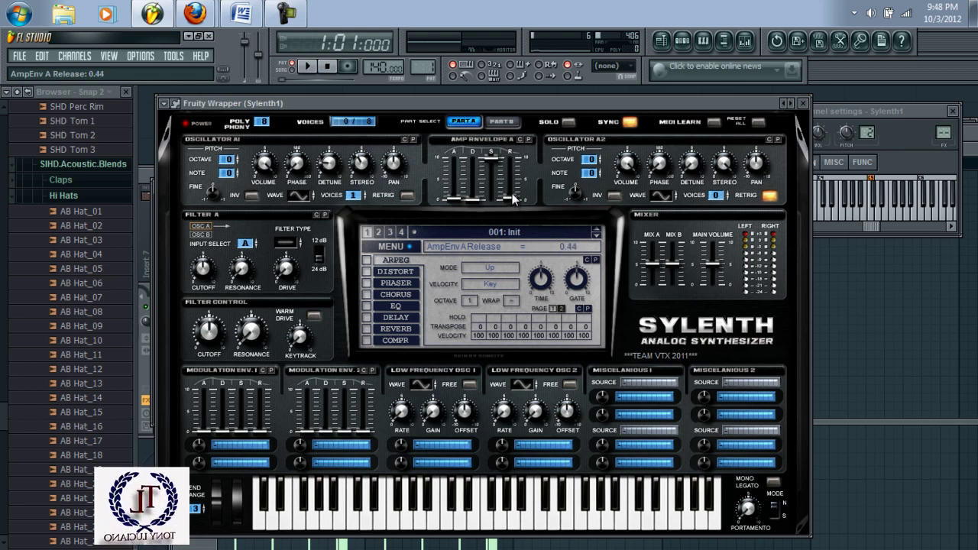
click(591, 161)
scroll(591, 162, up, 1)
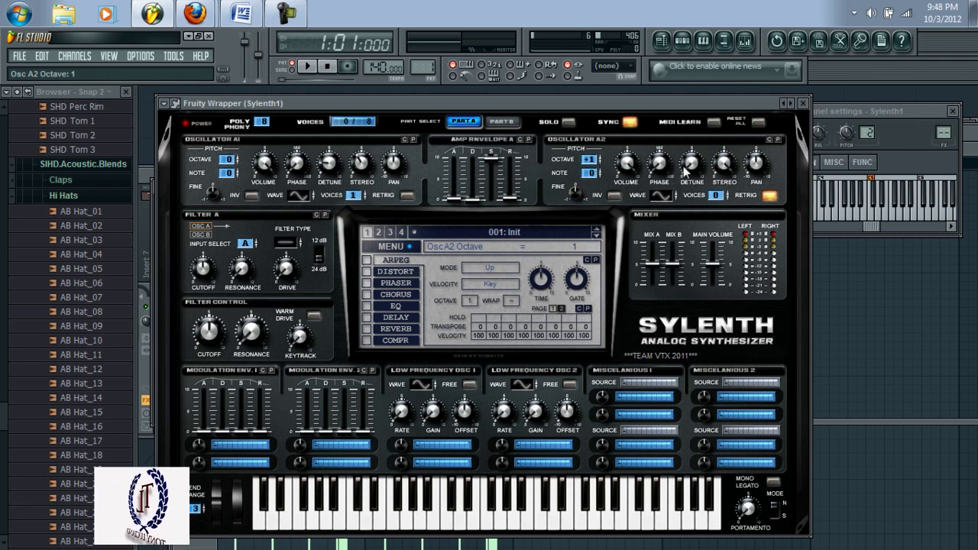
Step: Detune oscillator A2 upward, widen its stereo spread and turn off its retrig
drag(686, 168, 683, 104)
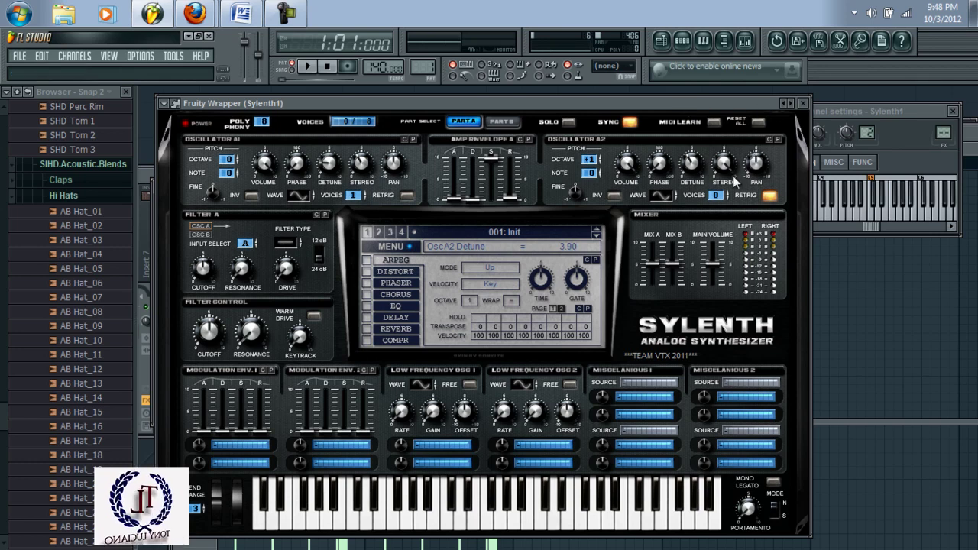
drag(729, 163, 752, 287)
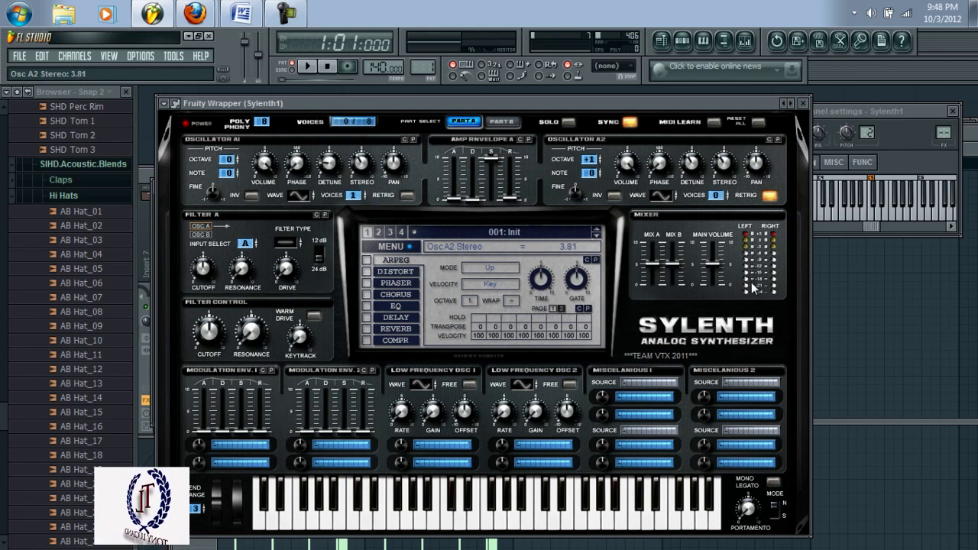
click(770, 196)
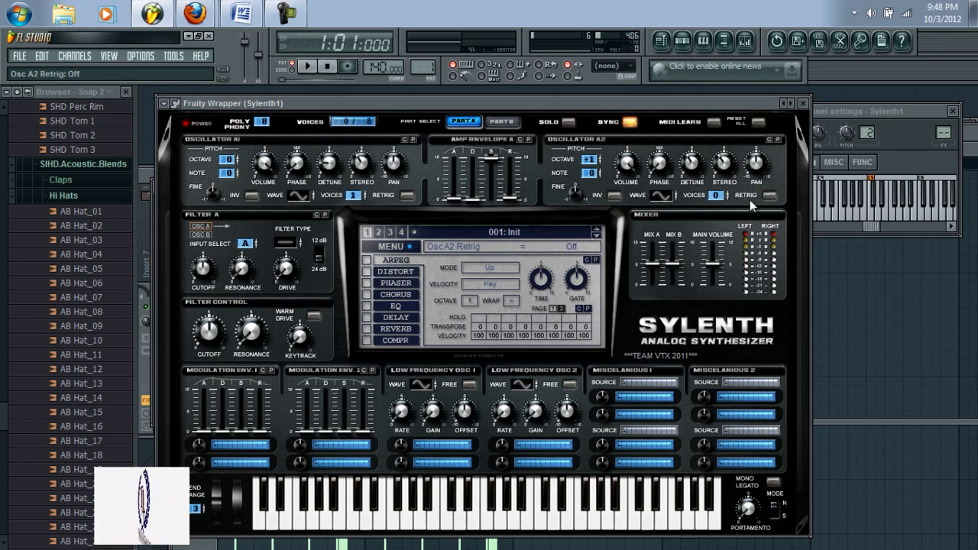
Step: Give oscillator A2 2 voices and set Filter A's input to A+B
click(720, 196)
drag(721, 196, 720, 181)
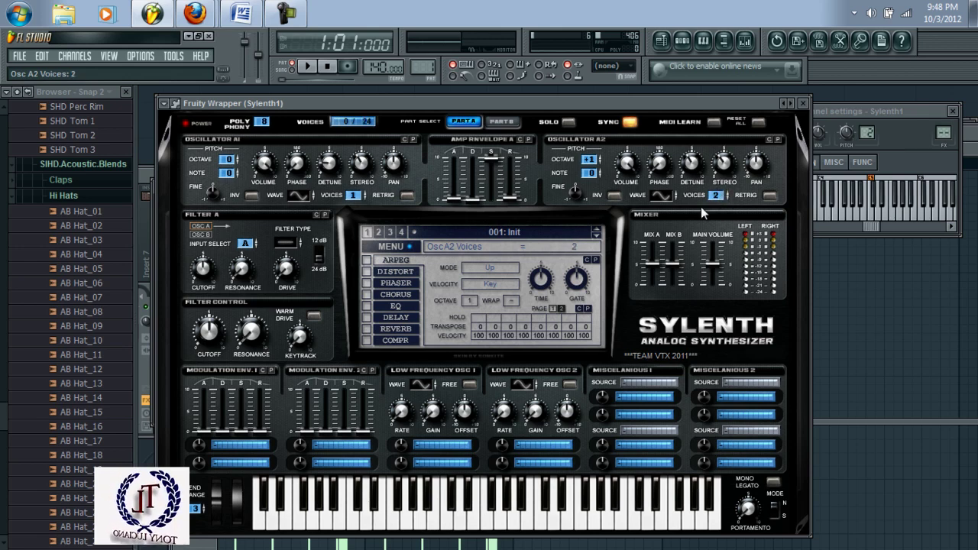
click(245, 244)
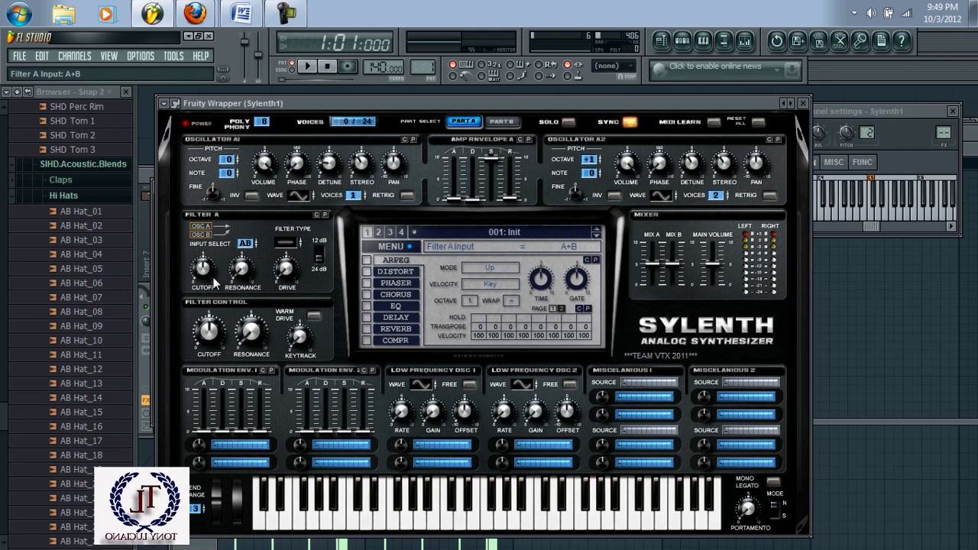
Step: Lower Filter A cutoff to about 139 Hz and Filter Control cutoff to 153.26 Hz
mouse_move(205, 272)
drag(204, 272, 205, 277)
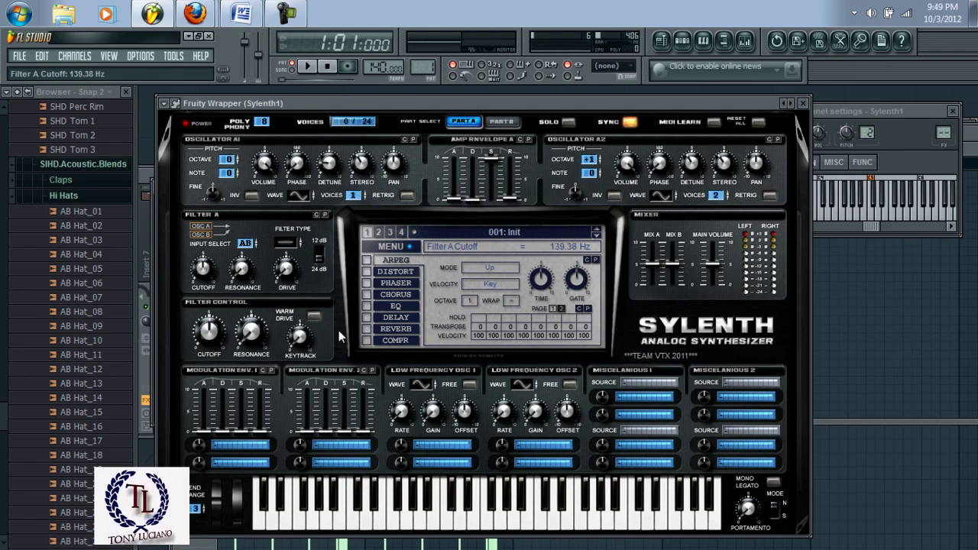
click(216, 337)
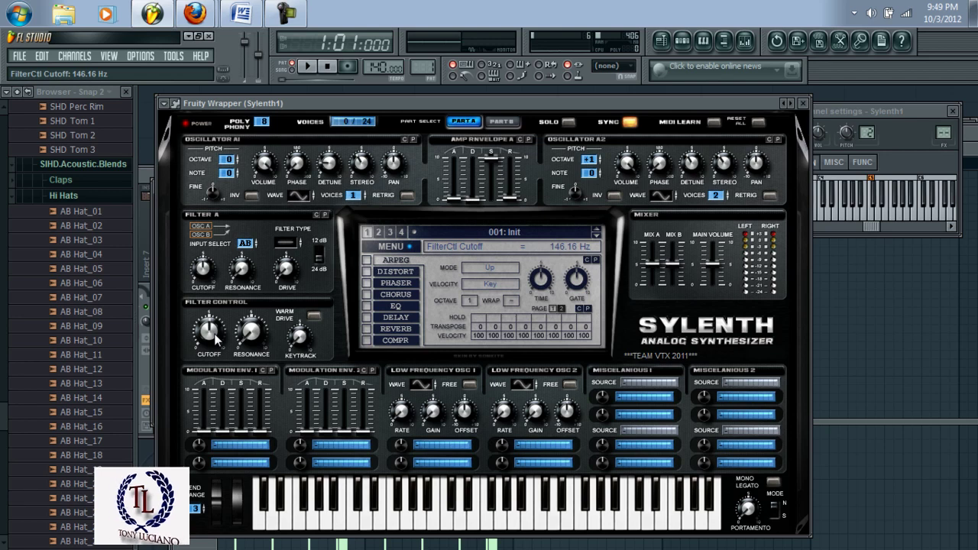
drag(215, 335, 216, 336)
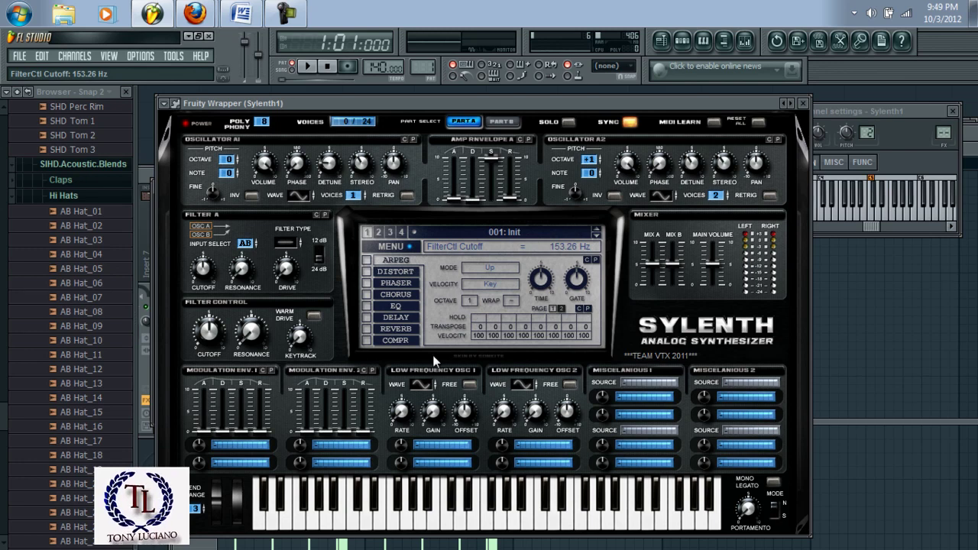
Step: Enable the reverb effect and set its predelay to 33.33 ms
click(367, 330)
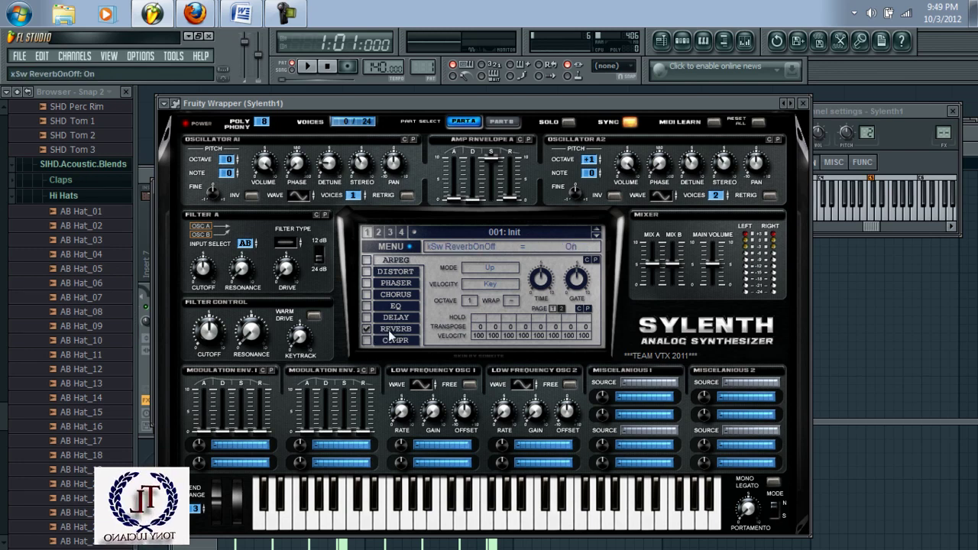
click(390, 330)
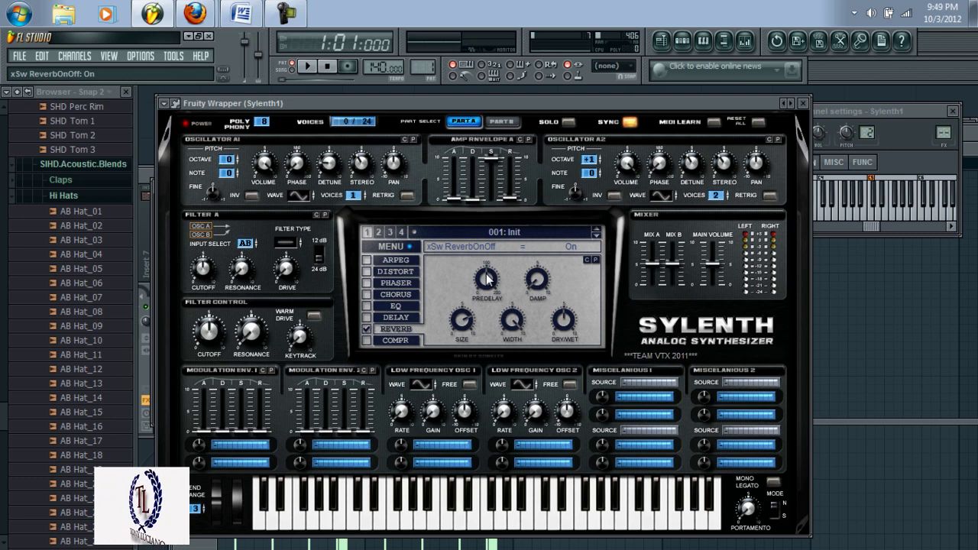
click(487, 280)
drag(487, 280, 496, 334)
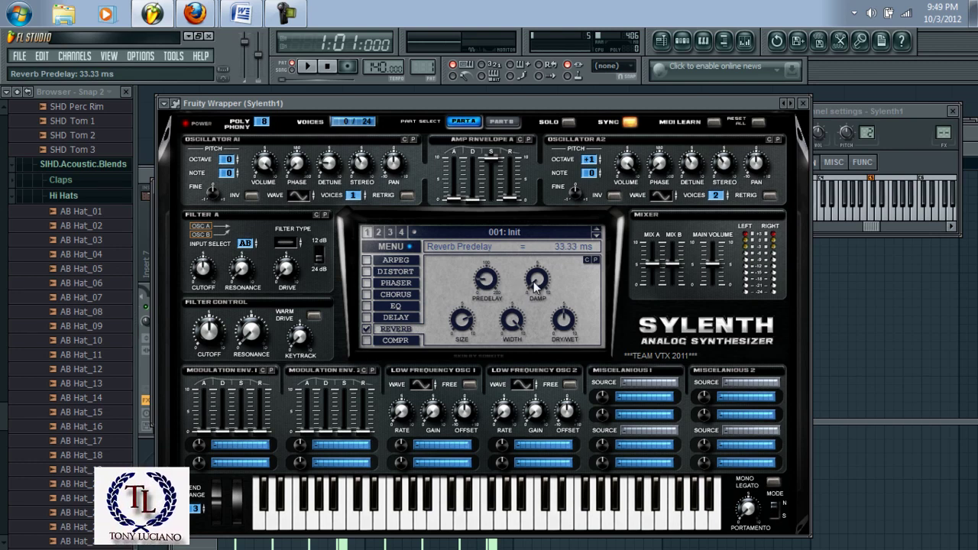
Step: Set reverb damp to 1.67, size to 3.74 and dry/wet to 48.57%
drag(535, 287, 539, 266)
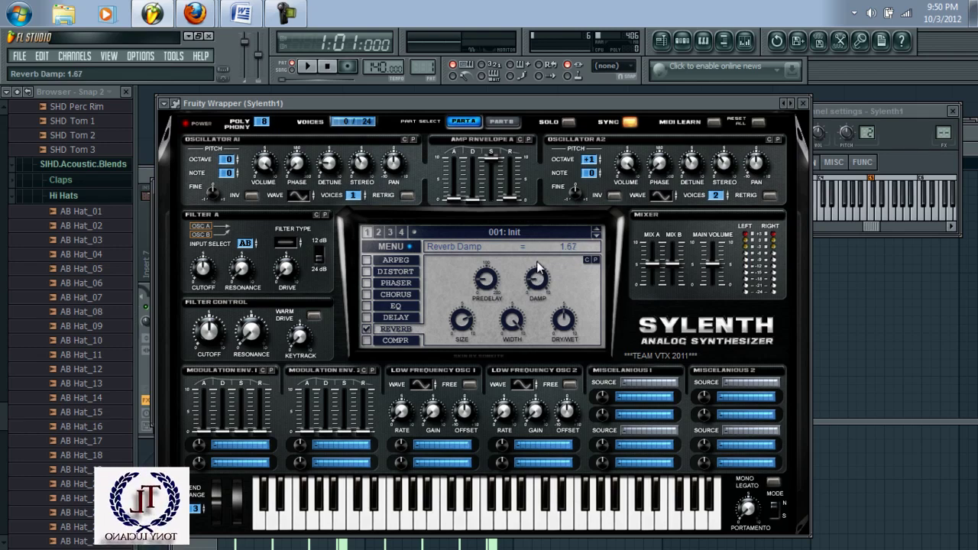
click(462, 323)
drag(474, 372, 484, 403)
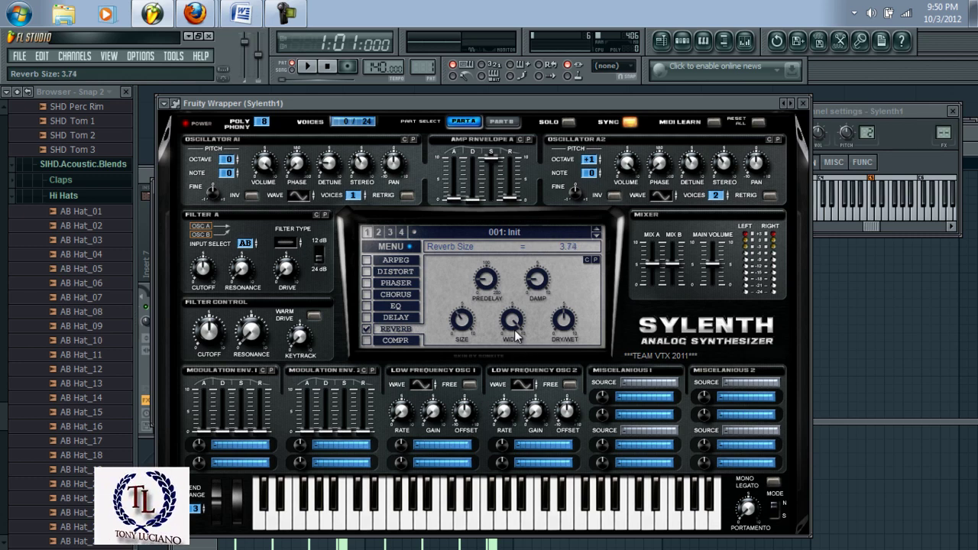
mouse_move(514, 330)
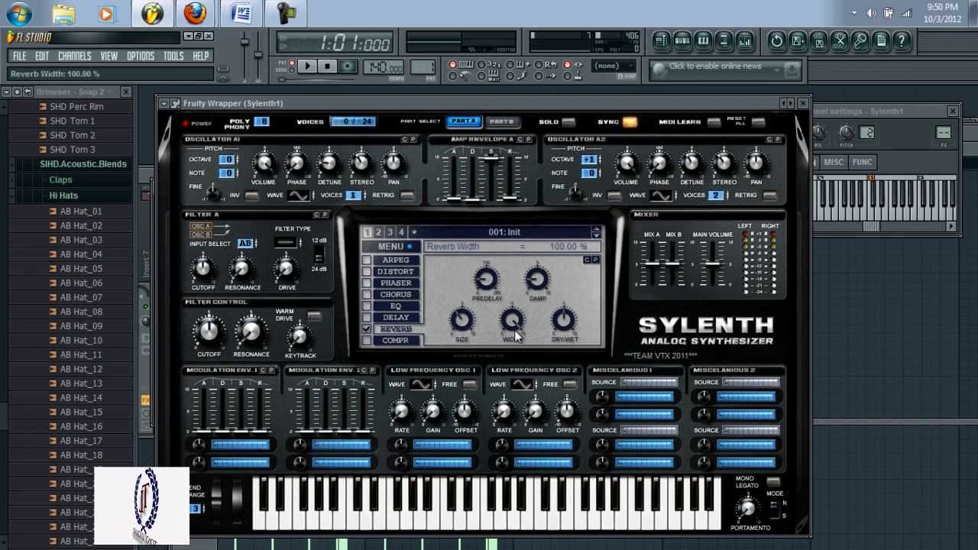
mouse_move(566, 319)
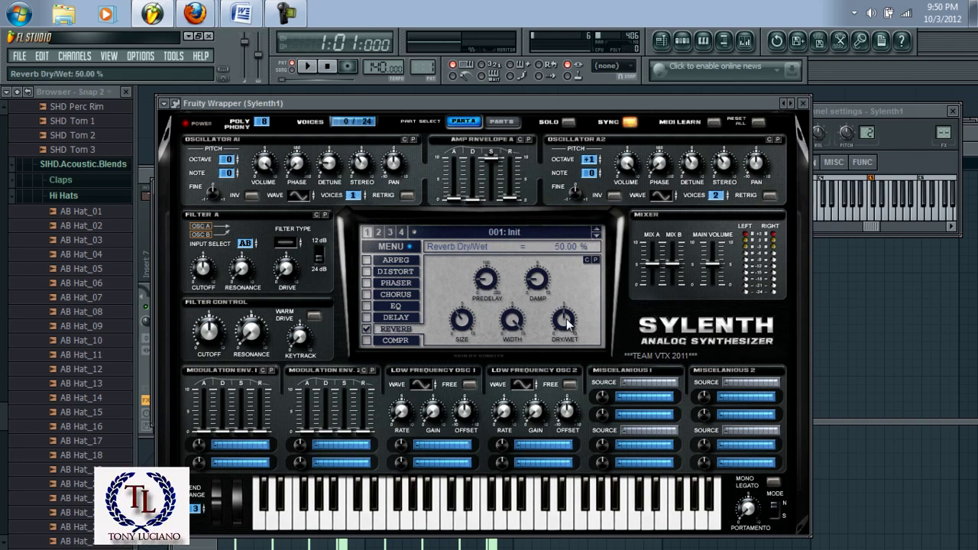
scroll(567, 321, down, 5)
Step: Route Velocity in Misc 1 to Mix AB with an amount of 10.00
click(637, 387)
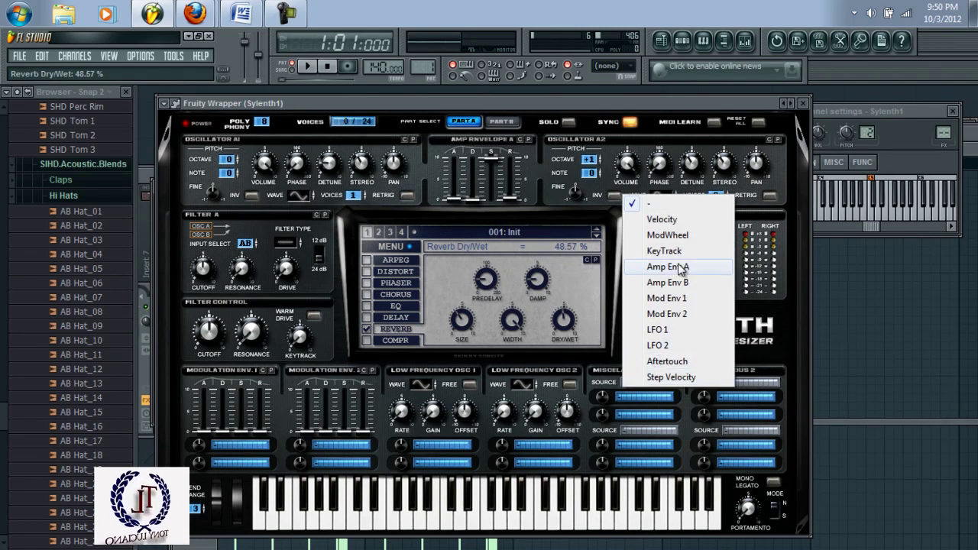
click(666, 220)
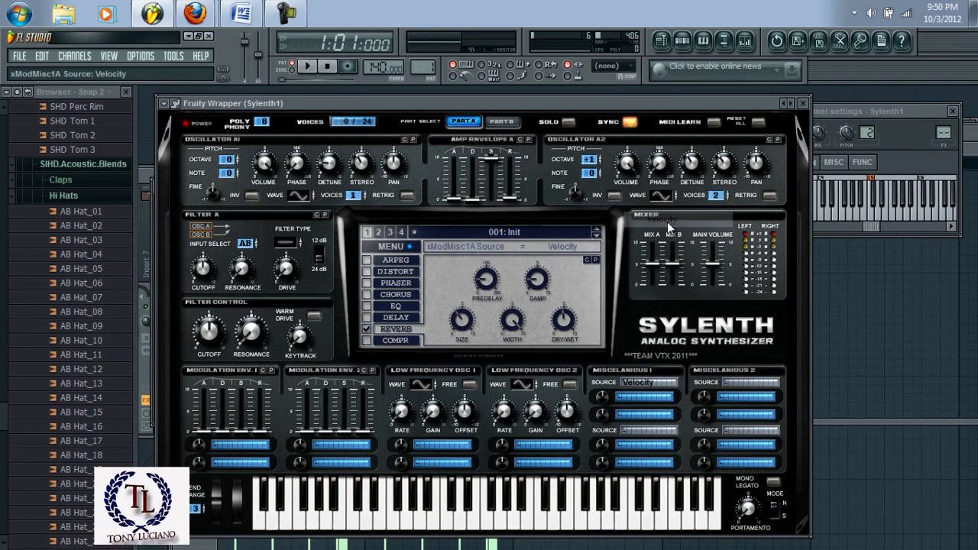
click(636, 394)
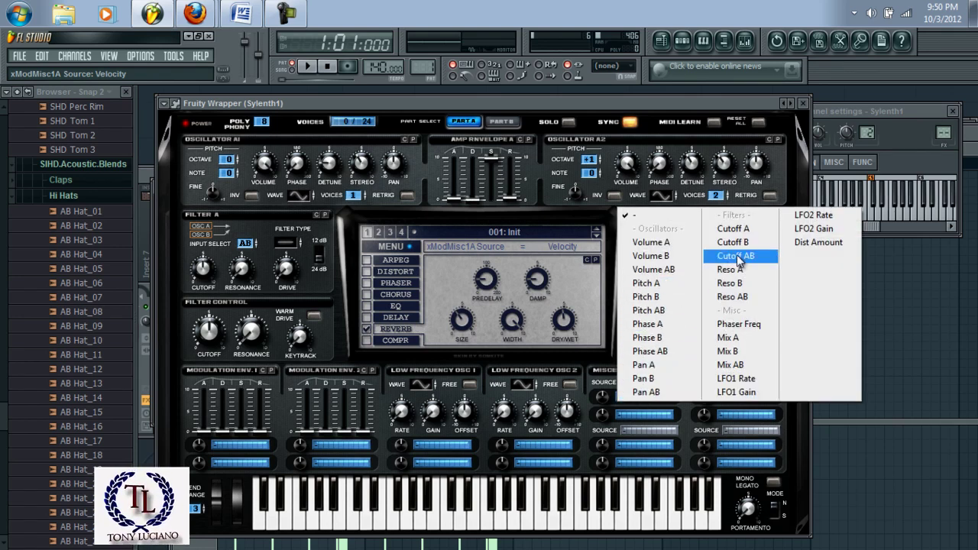
click(736, 366)
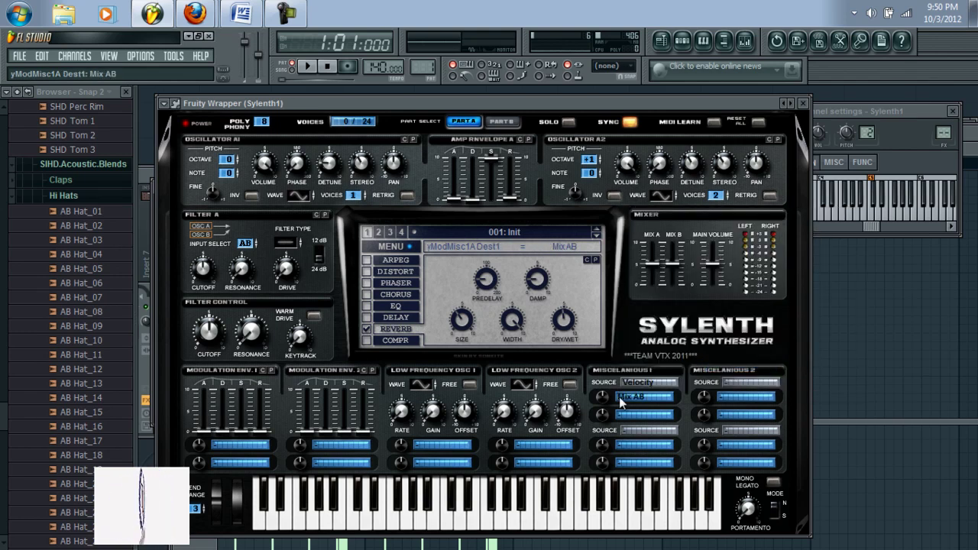
drag(601, 403, 600, 309)
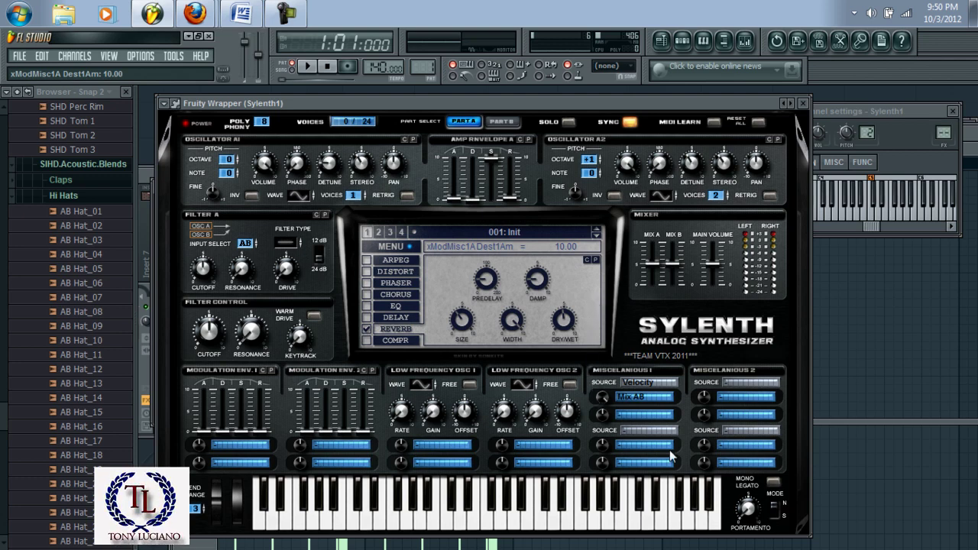
Step: Set the portamento mode to Slide and audition the patch in playback
click(774, 515)
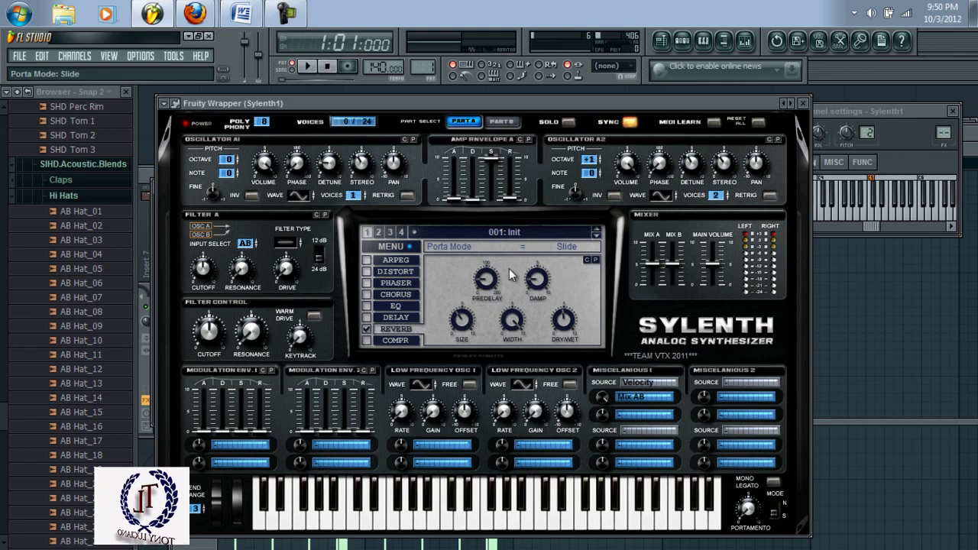
click(308, 73)
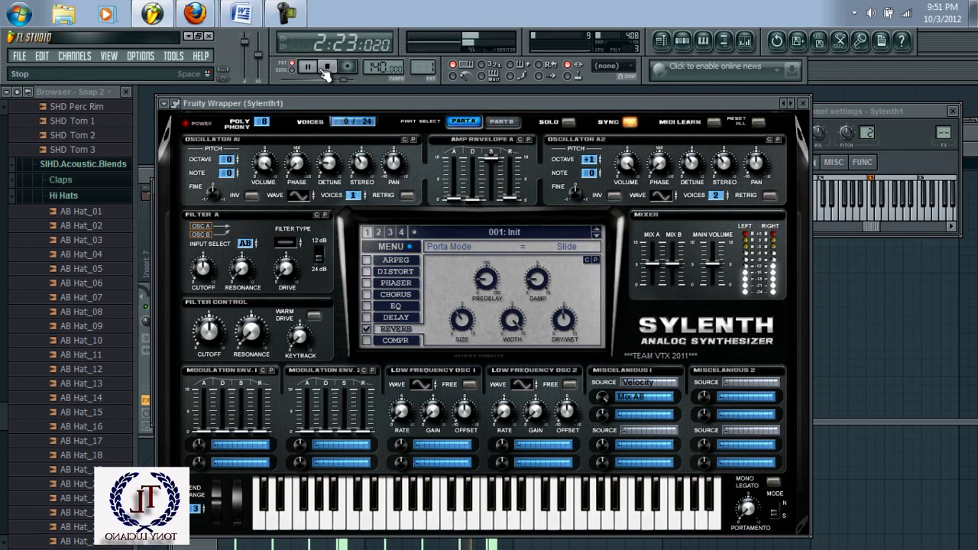
click(326, 67)
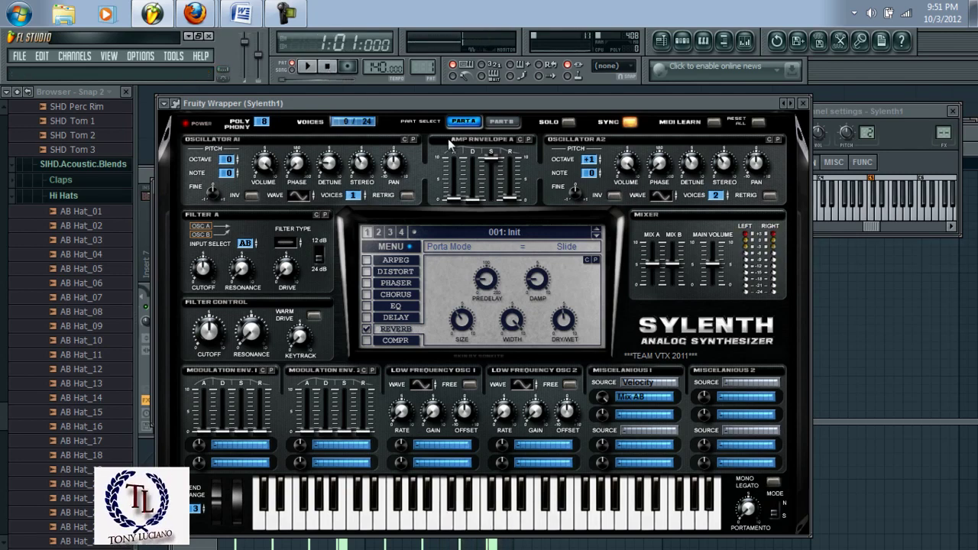
Step: Switch to Part B and set Osc B1 to octave +2 with detune and 4.10 stereo
click(511, 124)
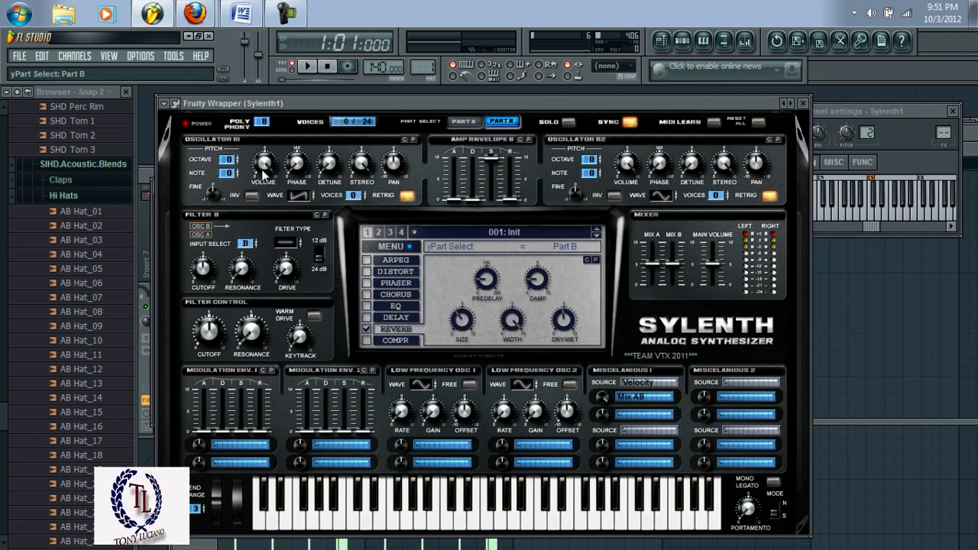
drag(231, 157, 231, 142)
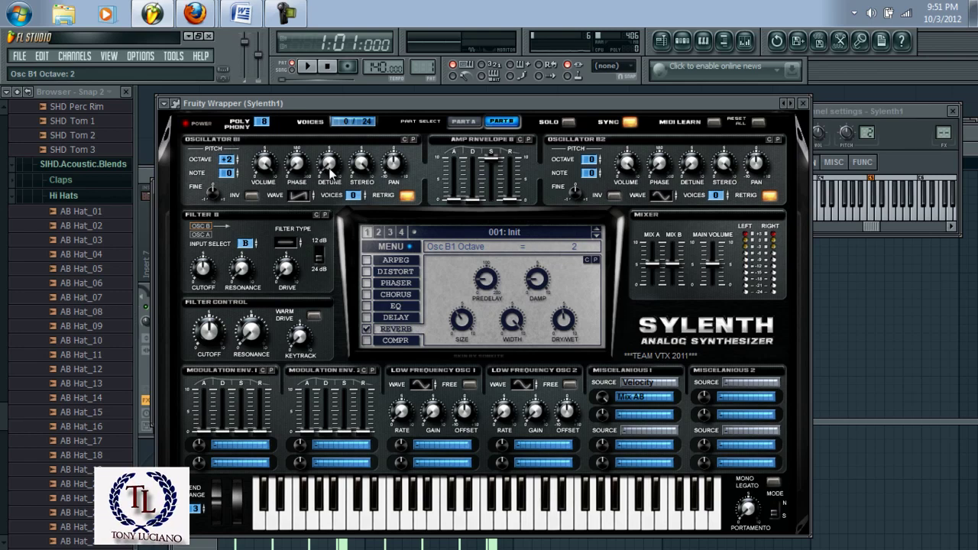
drag(330, 174, 331, 113)
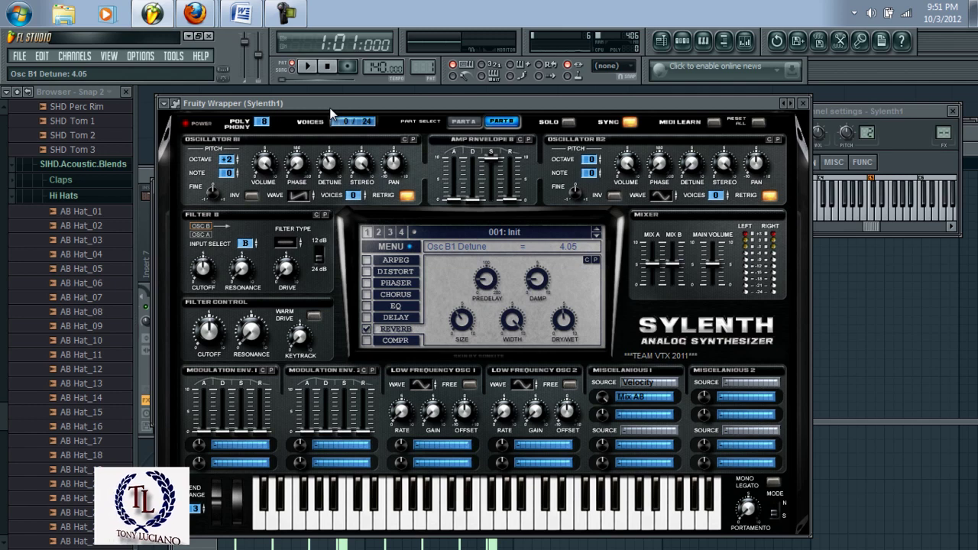
drag(362, 169, 374, 267)
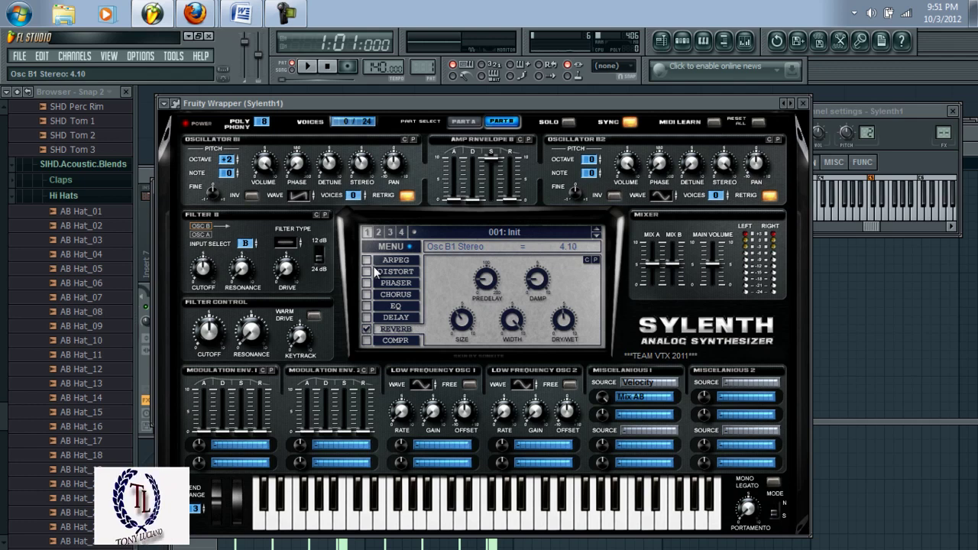
Step: Turn off Osc B1 retrig, set its waveform to Sine and its voices to 2
click(406, 197)
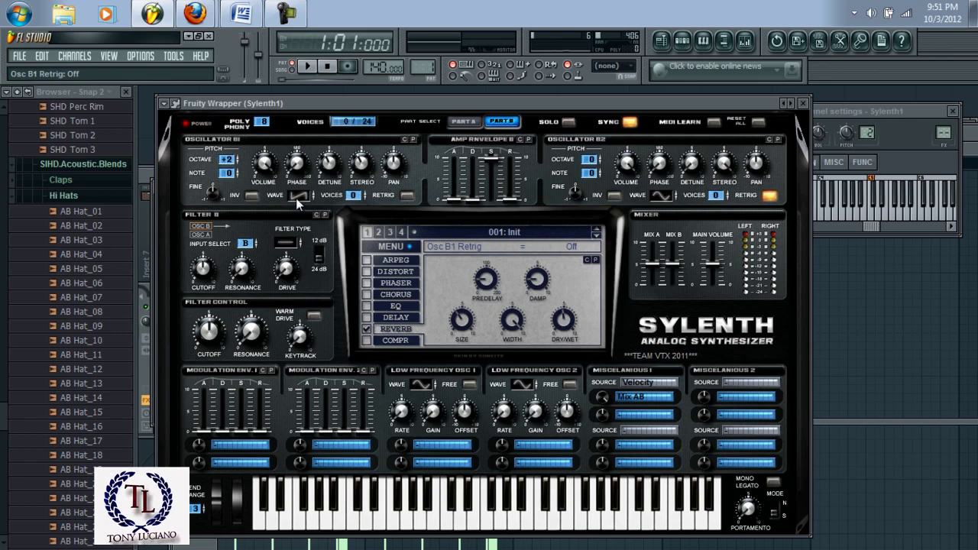
click(300, 196)
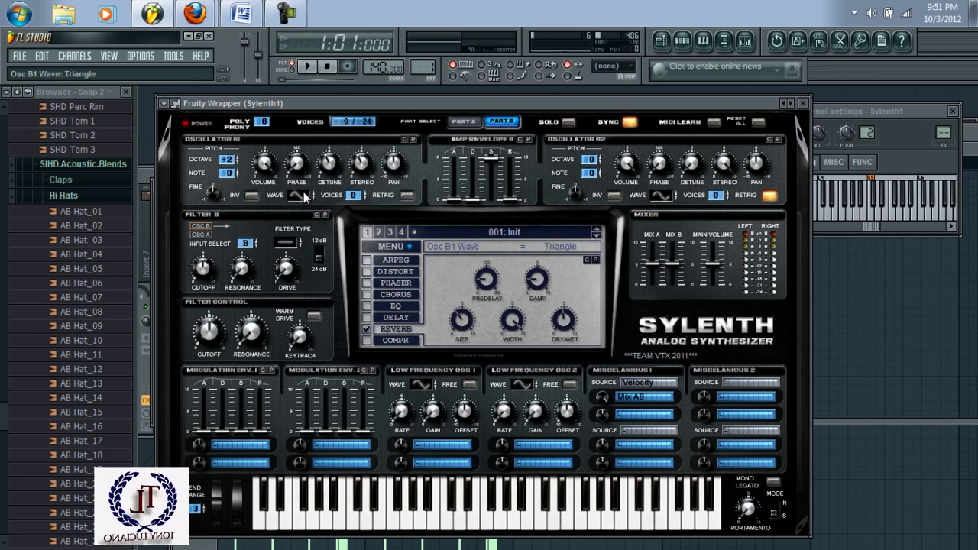
click(300, 197)
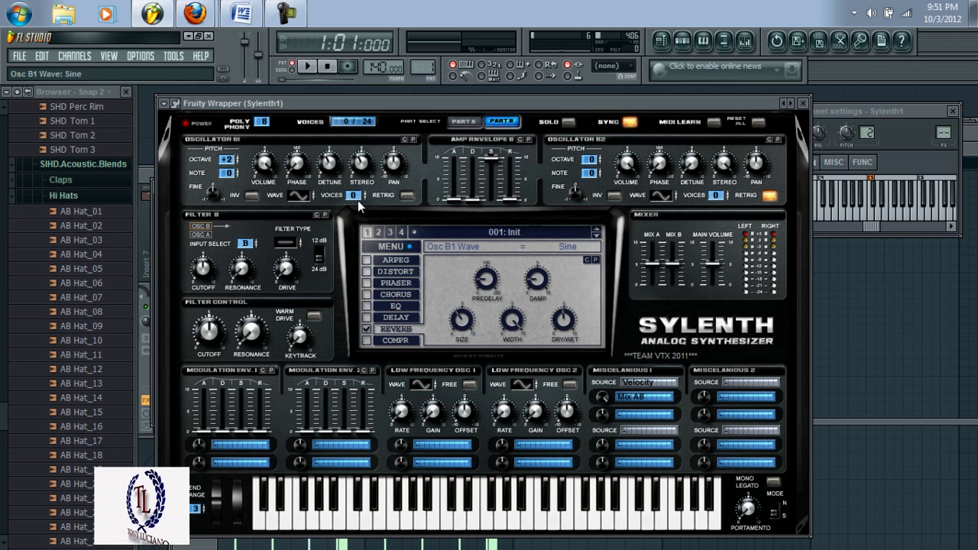
drag(357, 200, 362, 182)
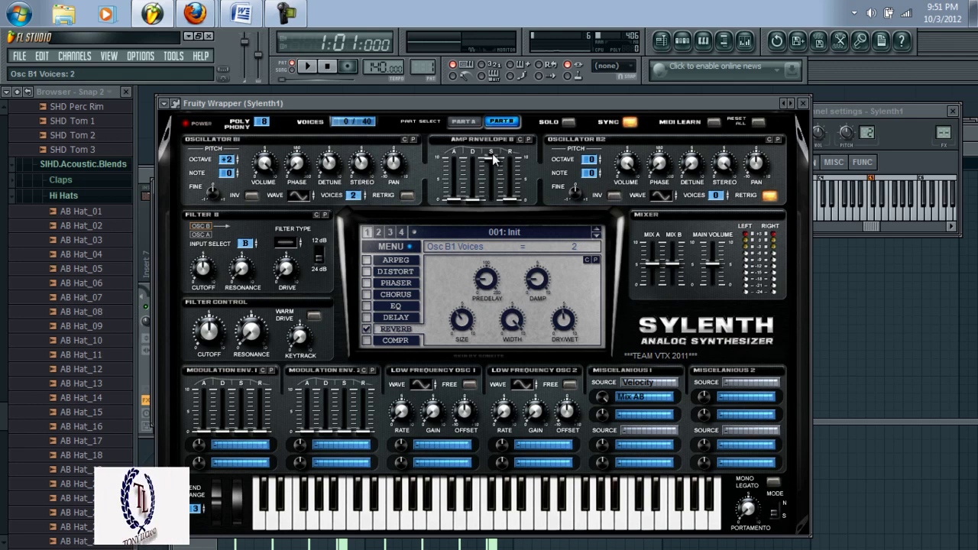
Step: Lengthen Amp Envelope B release, set Osc B2 octave to +3 and add detune
drag(510, 200, 508, 147)
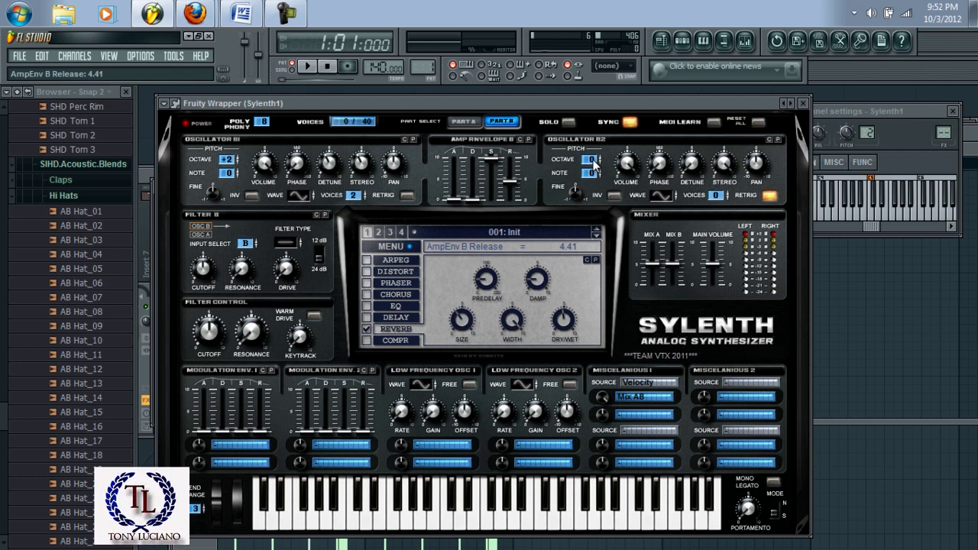
drag(594, 160, 595, 153)
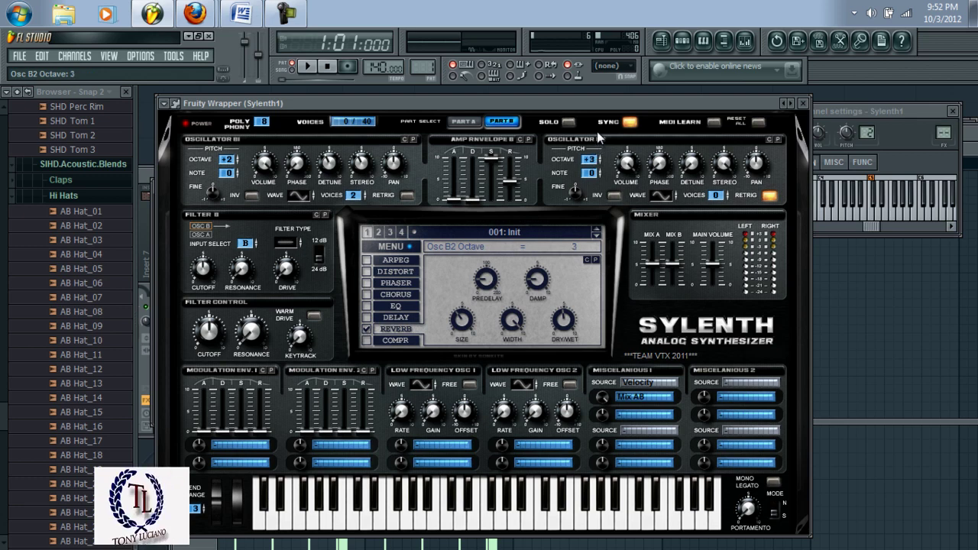
click(692, 168)
drag(692, 168, 689, 115)
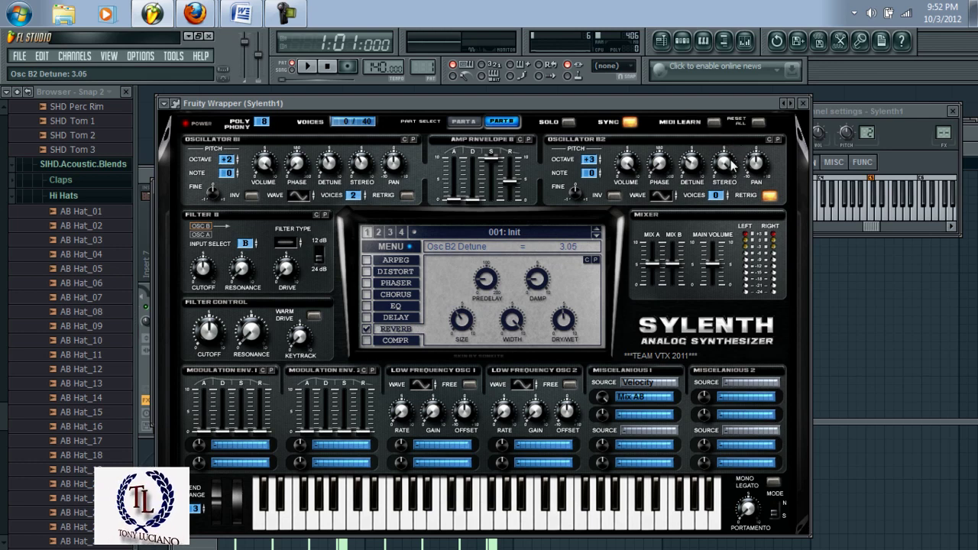
Step: Give Osc B2 stereo 4.05, retrig off and 2 voices, and set Filter B input to B+A
drag(730, 167, 747, 274)
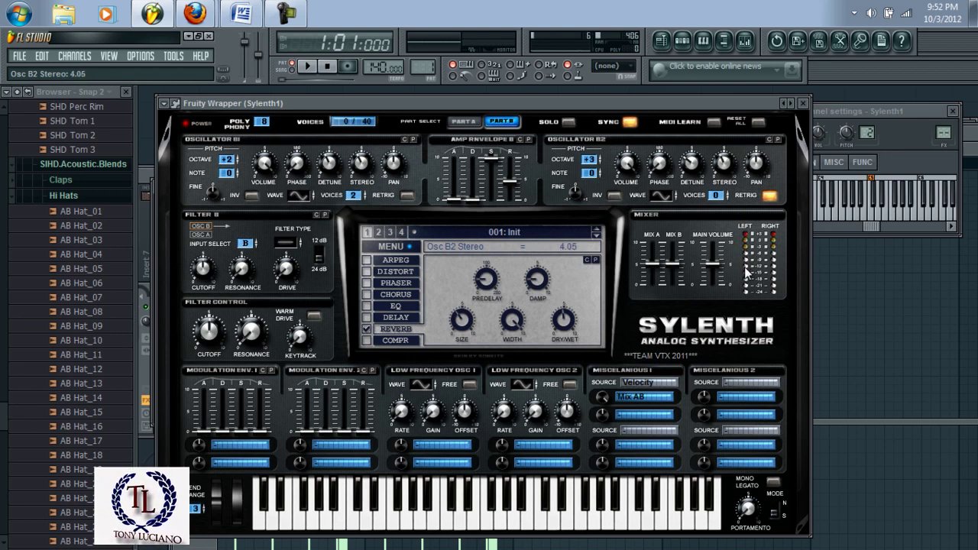
click(768, 196)
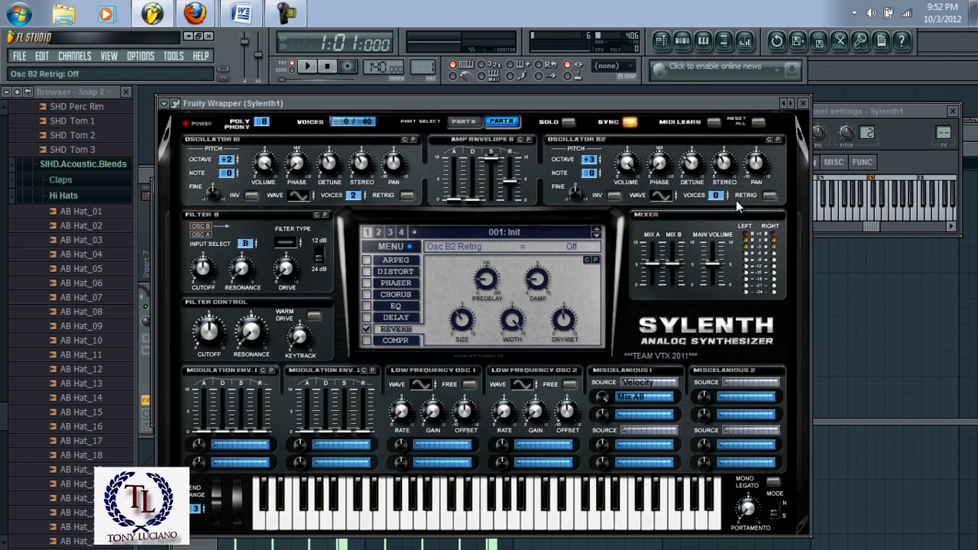
drag(718, 197, 718, 178)
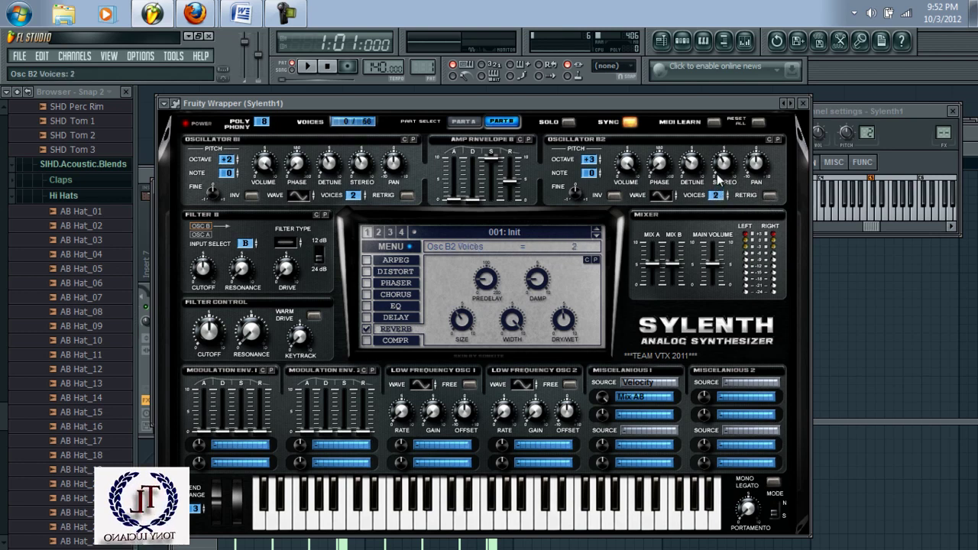
click(244, 245)
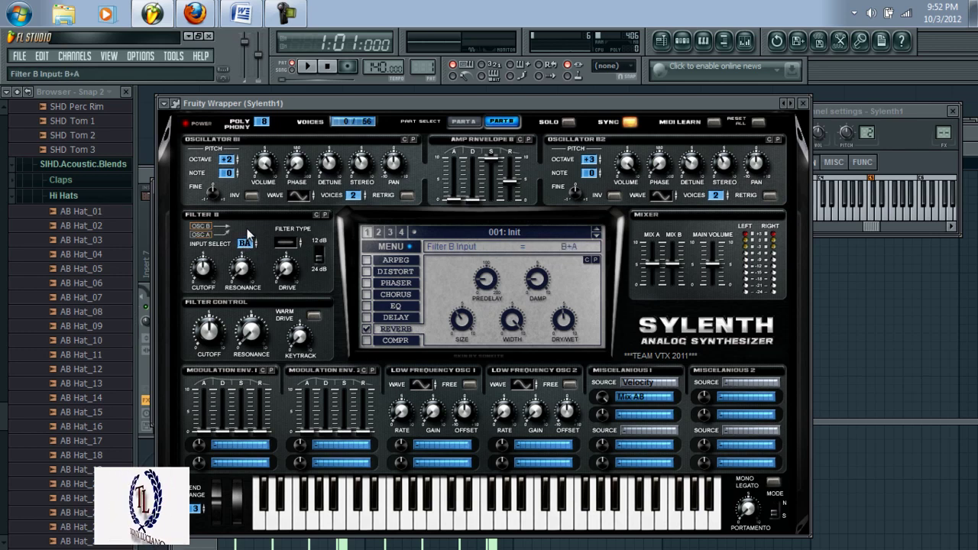
Step: Set Filter B's input to -- and its cutoff to 139.38 Hz
click(245, 243)
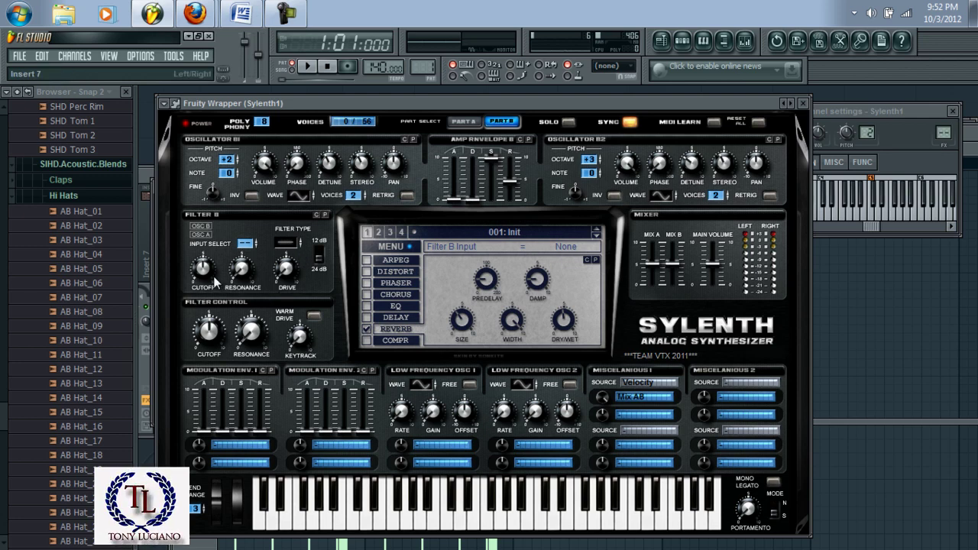
scroll(205, 282, down, 3)
scroll(203, 280, up, 3)
scroll(205, 279, down, 2)
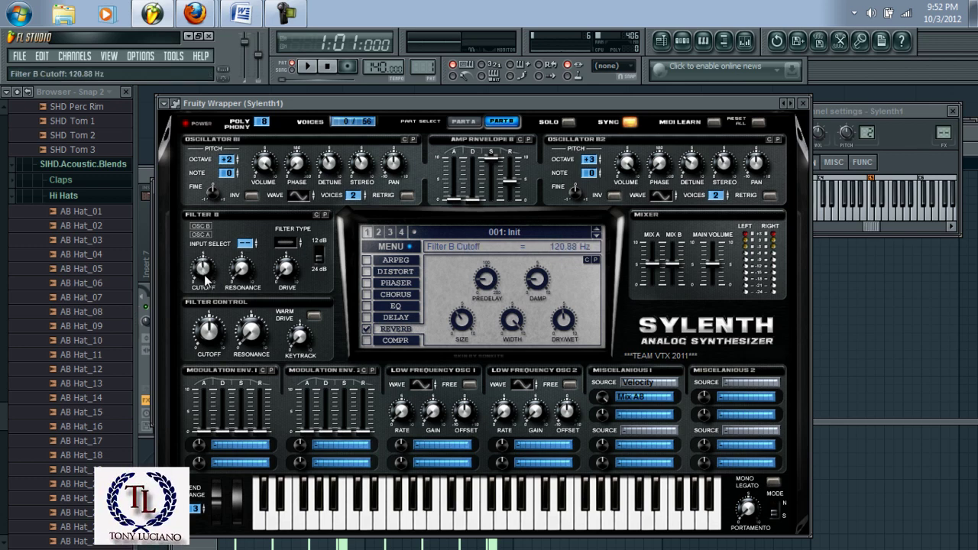
scroll(205, 280, up, 2)
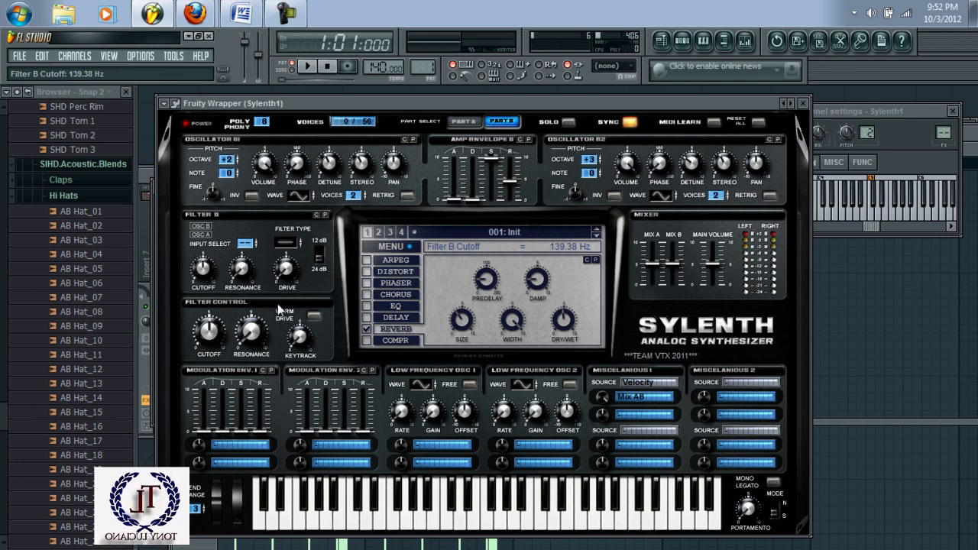
Step: Confirm the Filter Control cutoff holds at 153.26 Hz, then return to editing Part A
click(213, 331)
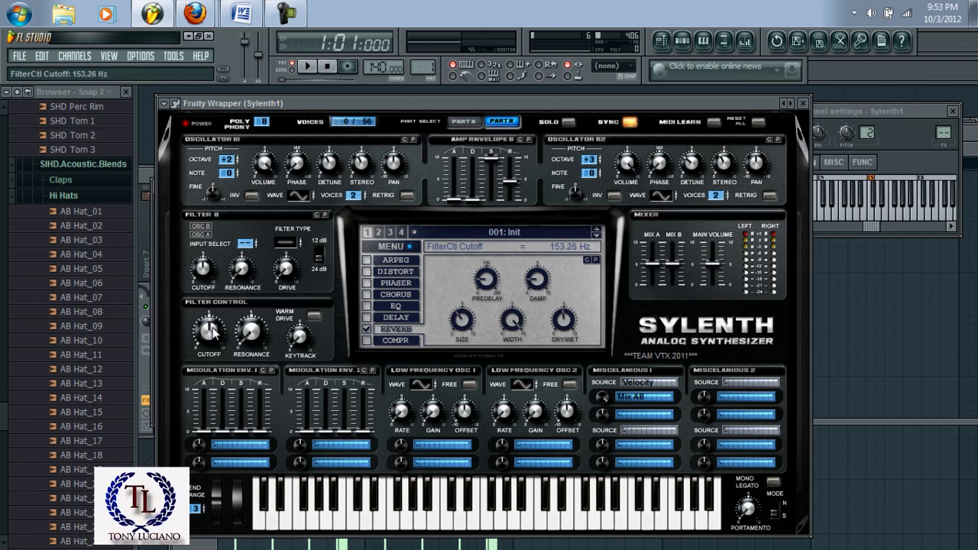
scroll(215, 333, down, 2)
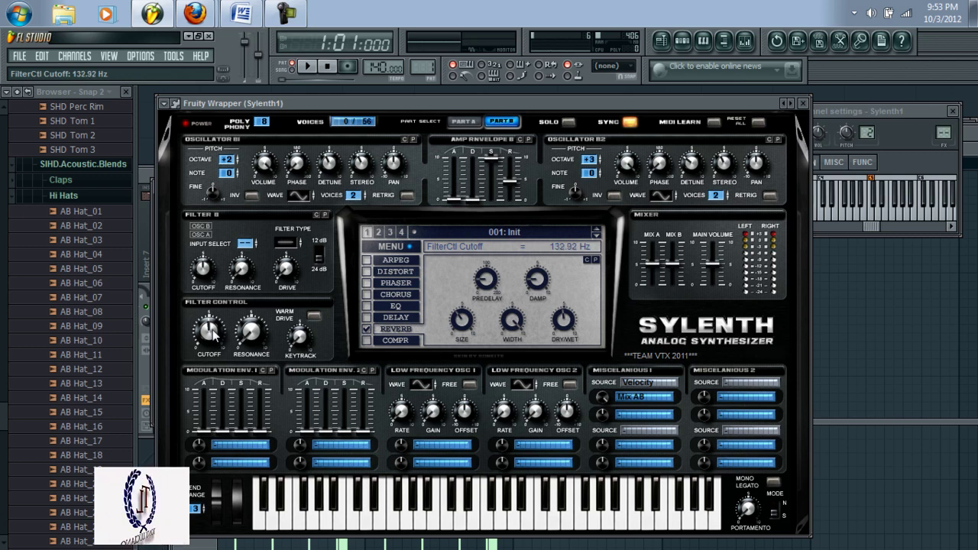
scroll(213, 331, up, 2)
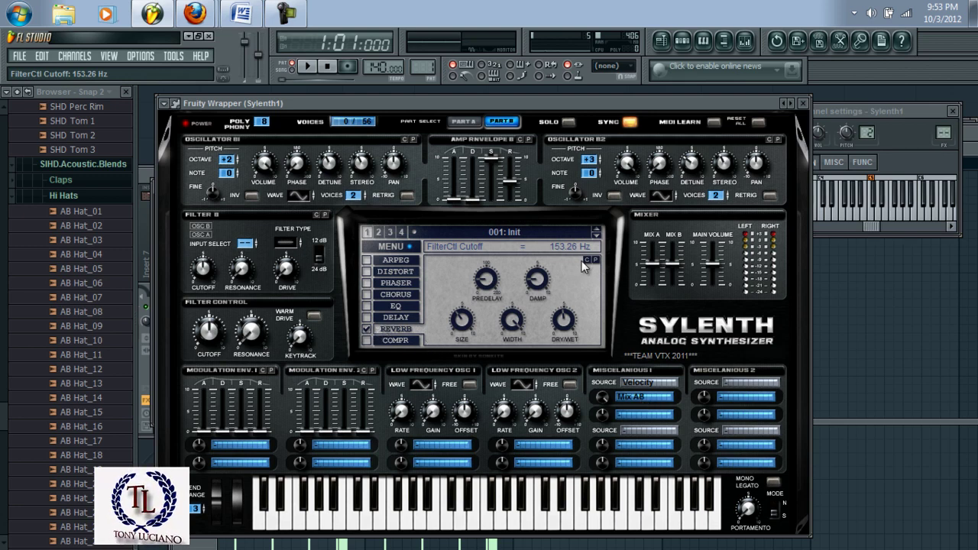
click(465, 122)
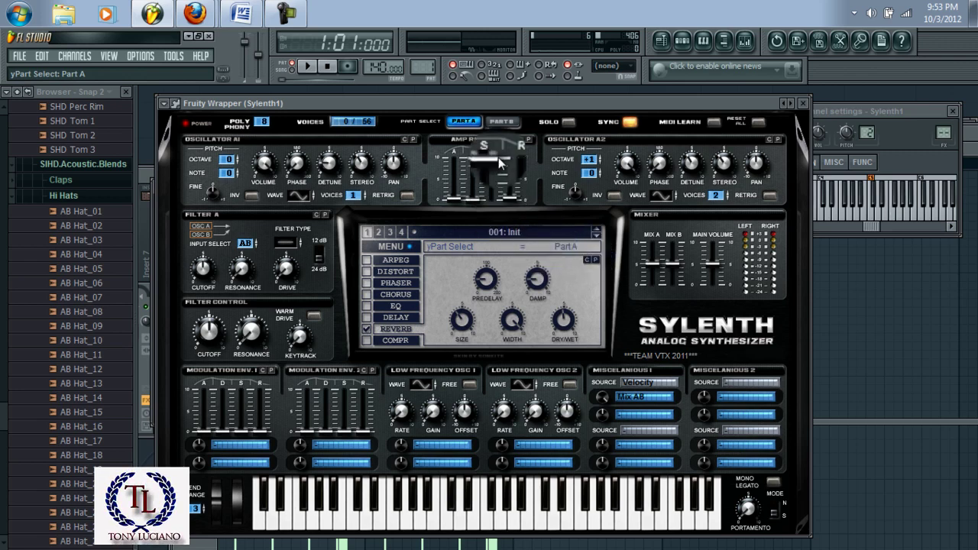
Step: Paste the copied reverb settings into Part B, then play and stop the song to audition the patch
click(501, 121)
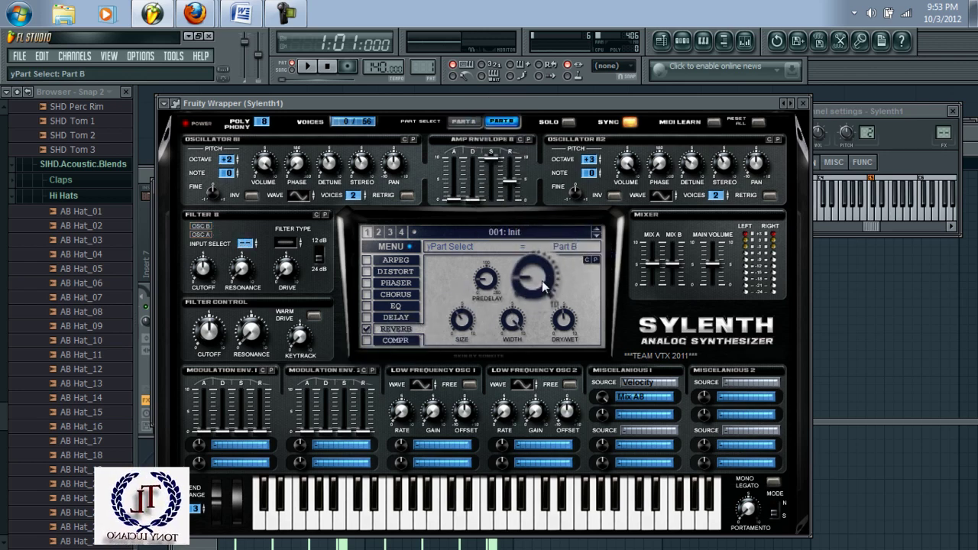
click(596, 260)
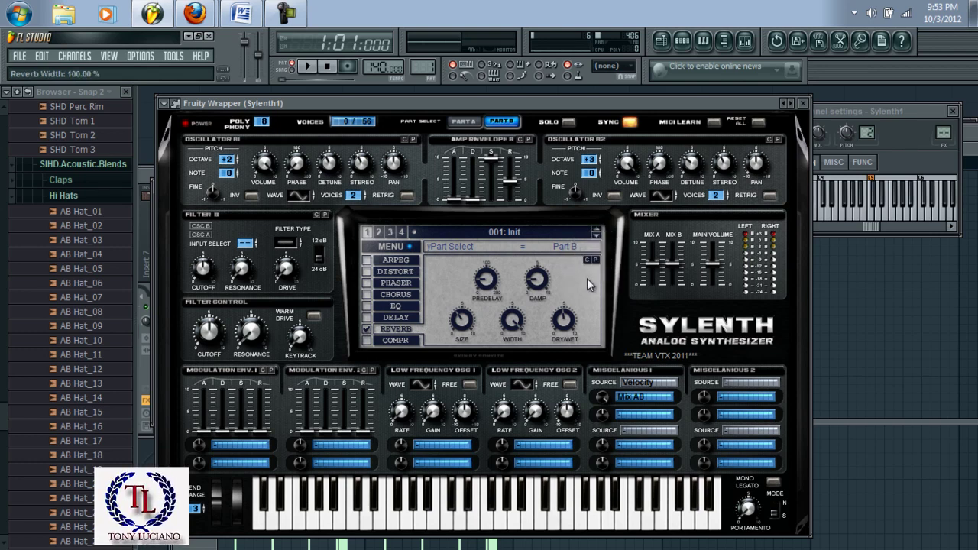
click(310, 67)
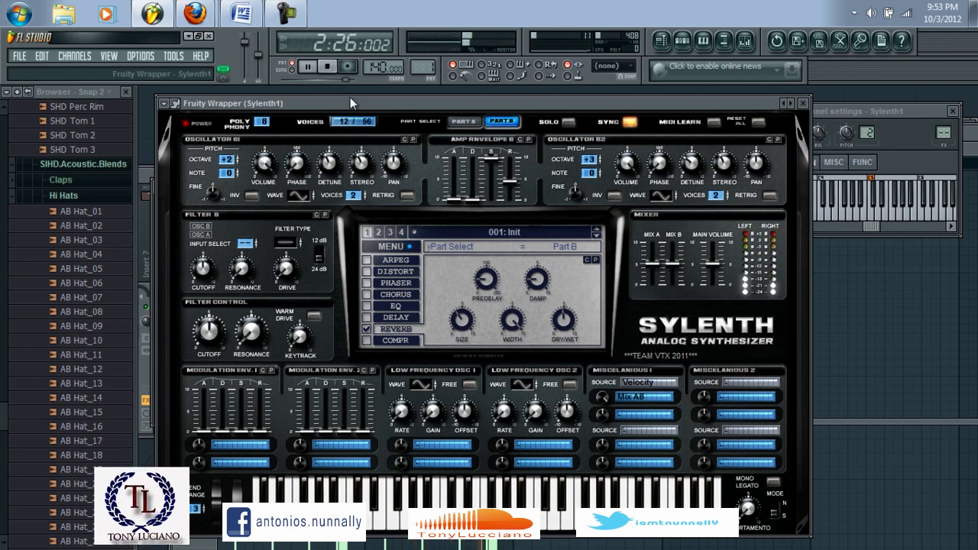
click(330, 67)
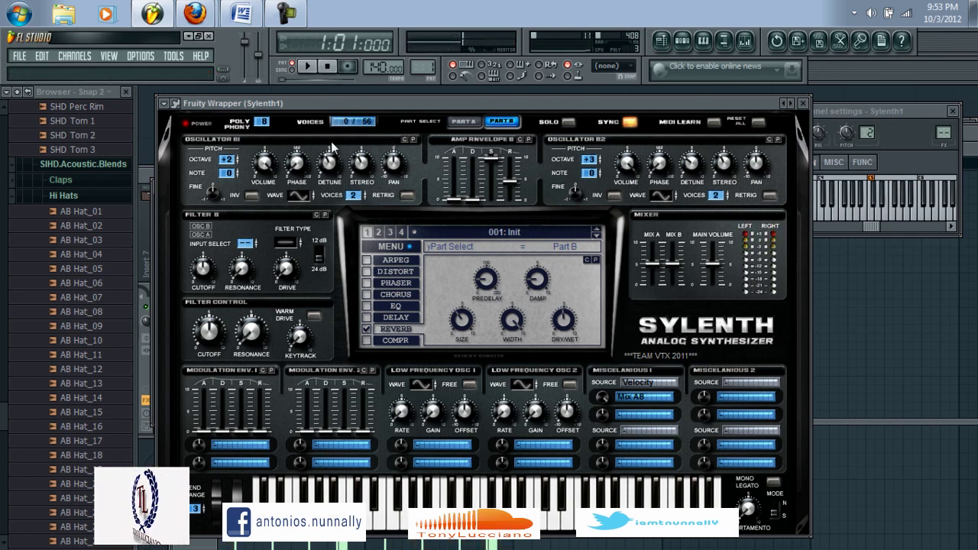